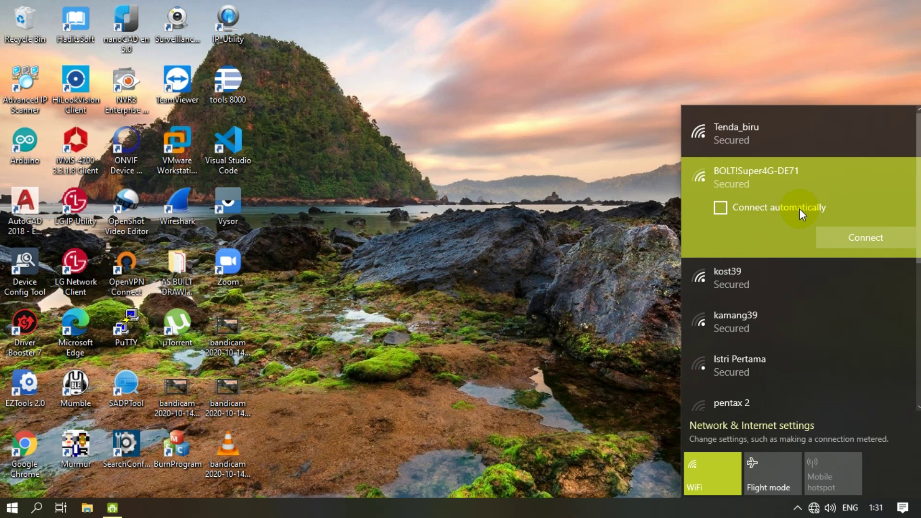
- Join the BOLT!Super4G-DE71 WiFi network from the Windows network list
left_click(857, 239)
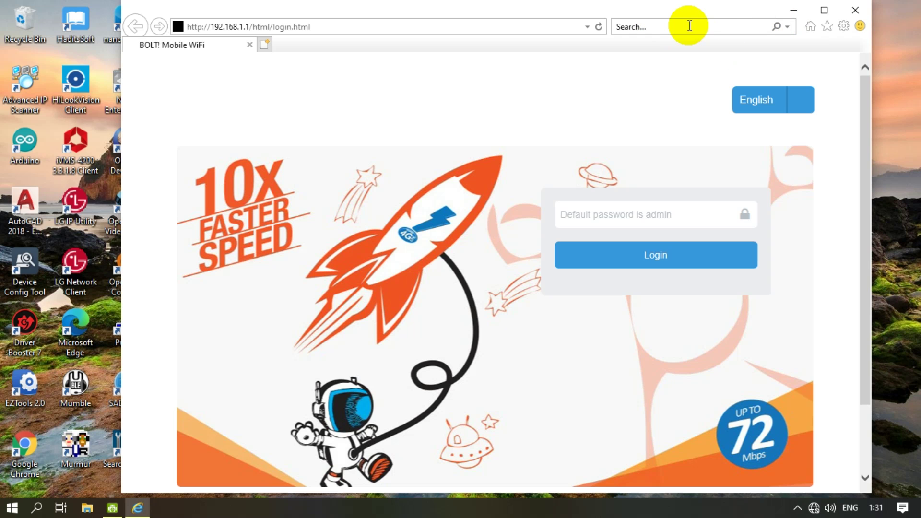
- Maximize the Internet Explorer window showing the BOLT! login page at 192.168.1.1
left_click(824, 10)
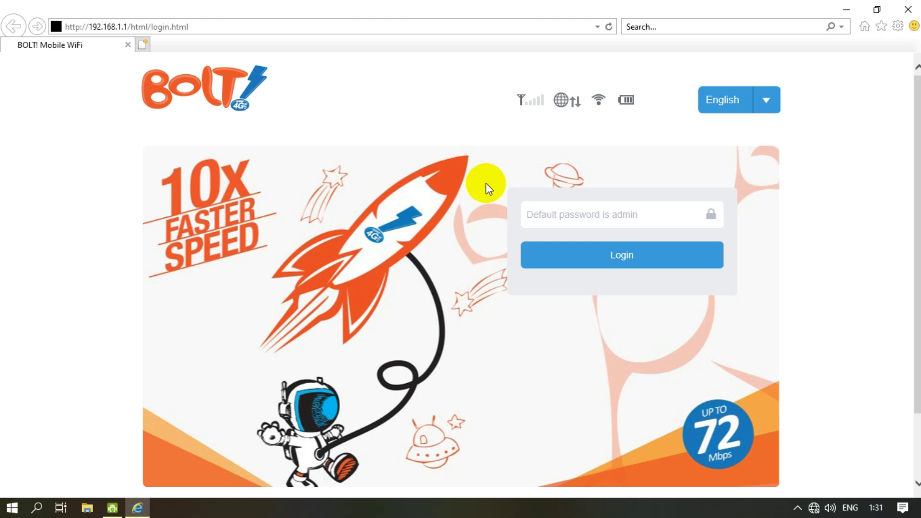
- Place the cursor in the empty password field of the BOLT! login page
left_click(566, 213)
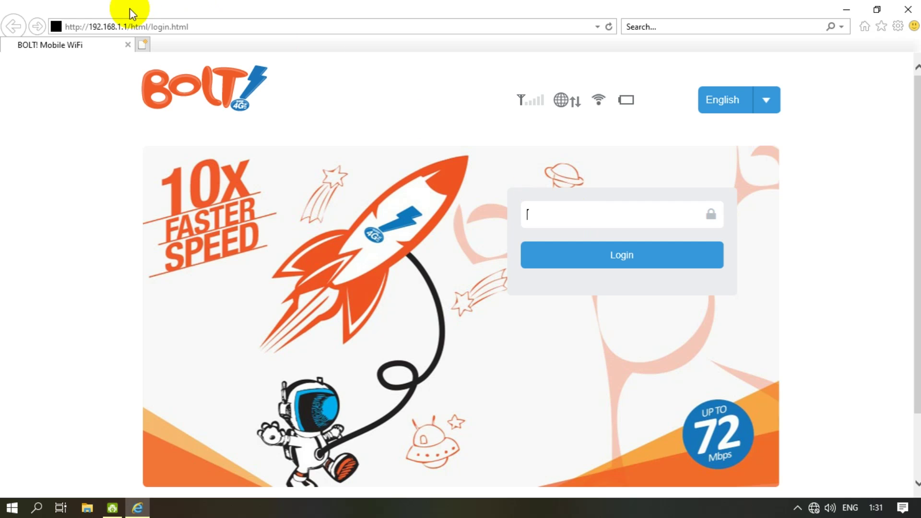
- Enter the router's default admin password into the login page's password field
left_click(111, 28)
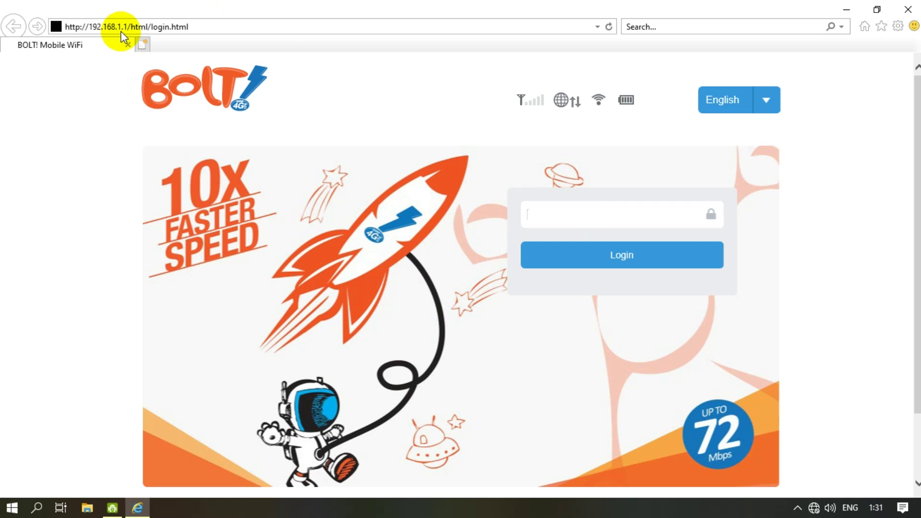
left_click(648, 215)
type("ad")
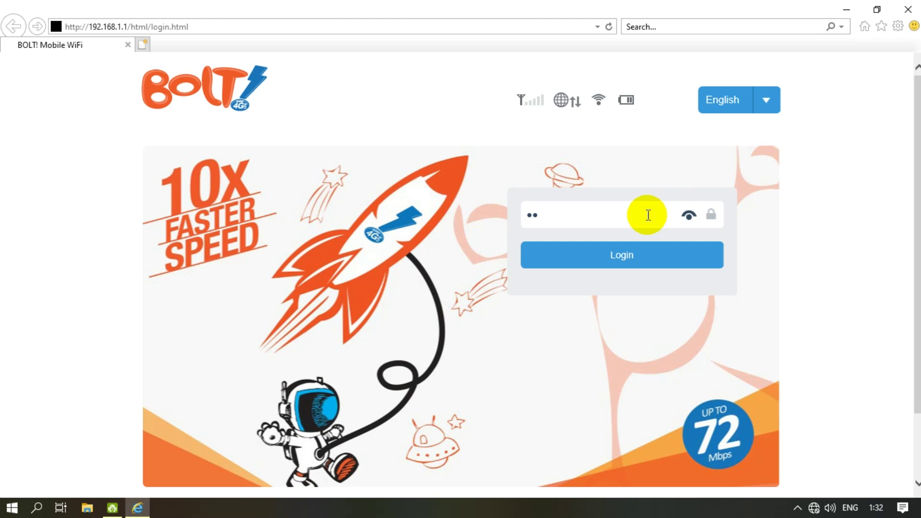
type("min")
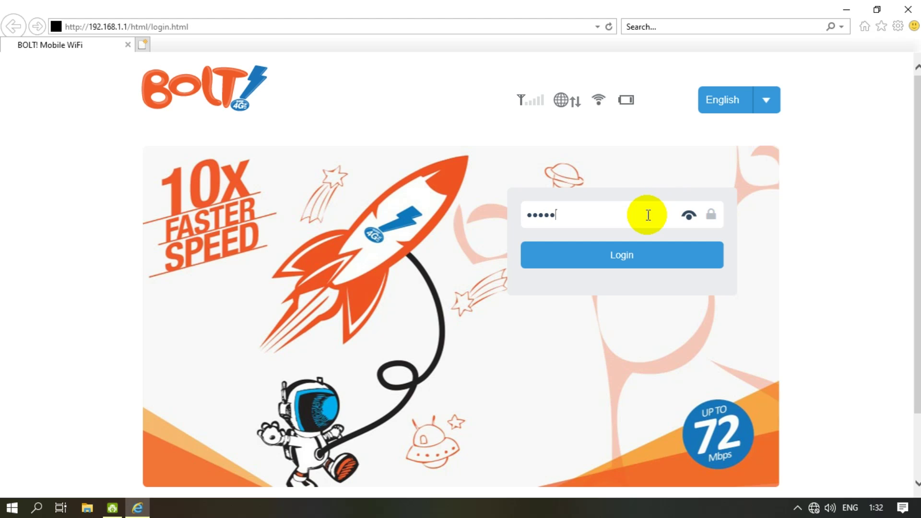
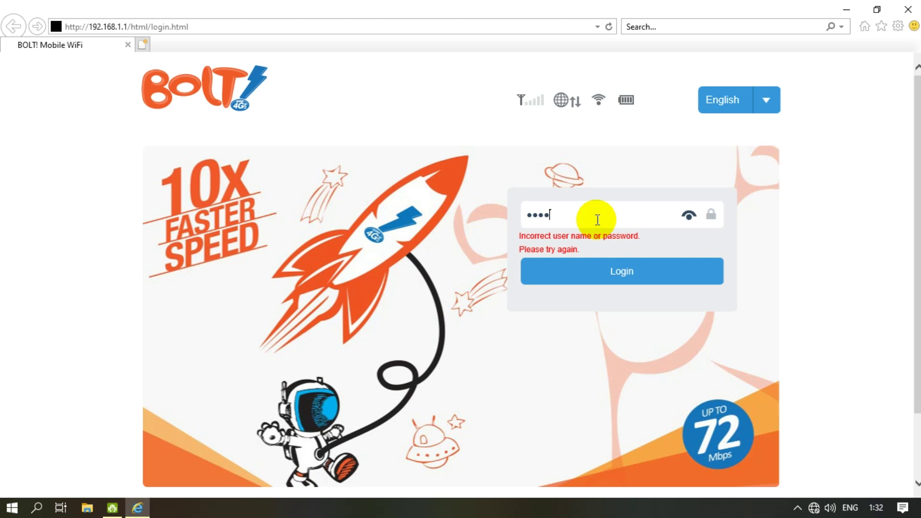
- Log in with the admin password and permanently dismiss the weak-password note with Do not remind
type("n")
left_click(615, 281)
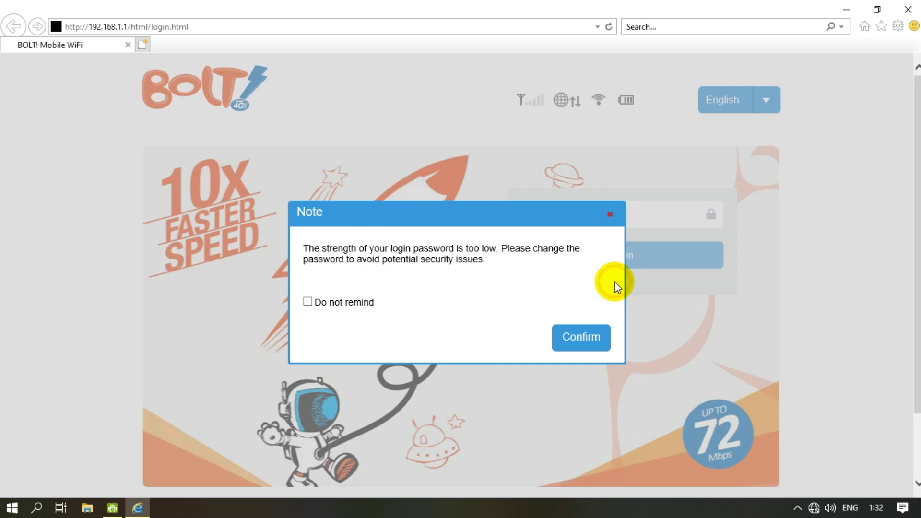
left_click(311, 303)
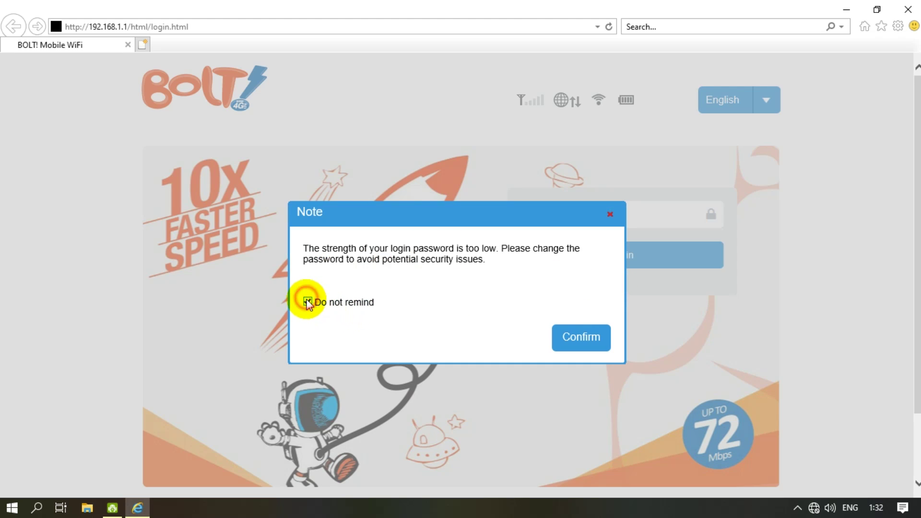
left_click(593, 339)
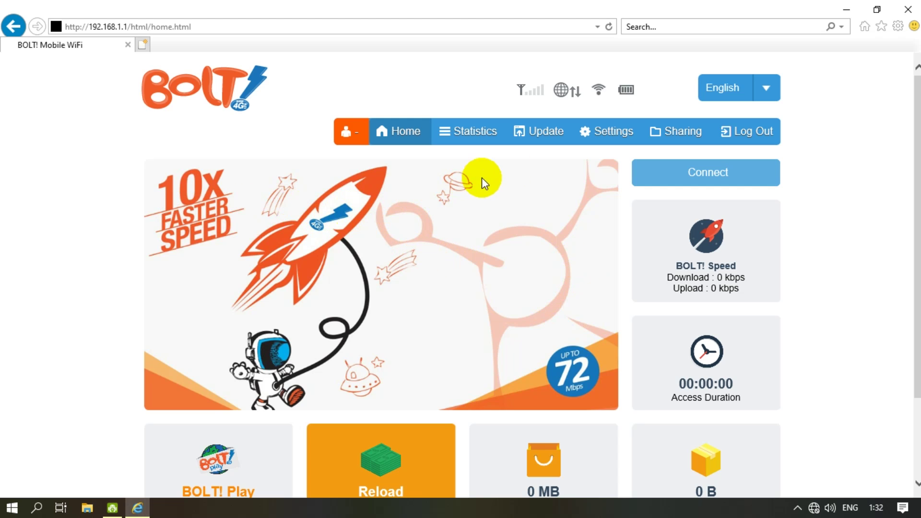
- Go to Settings > Internet WiFi > Internet WiFi, where WiFi is still off
left_click(623, 139)
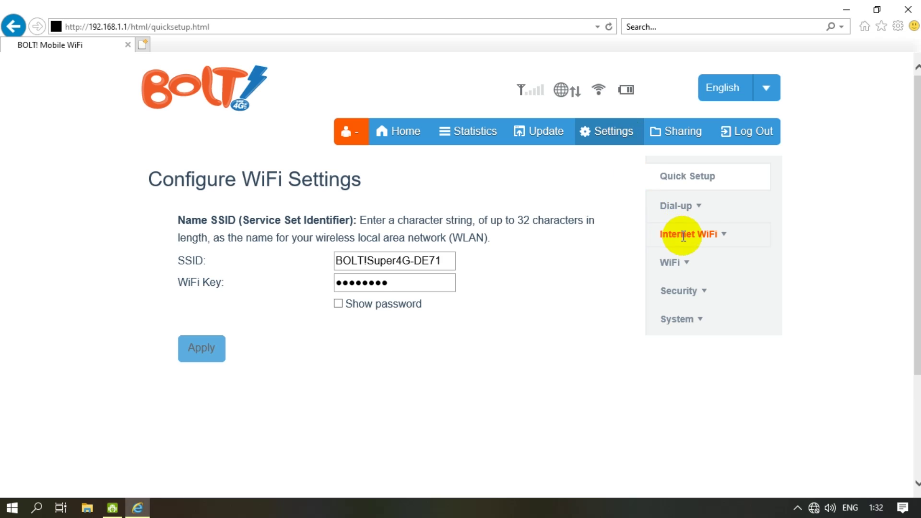
left_click(713, 233)
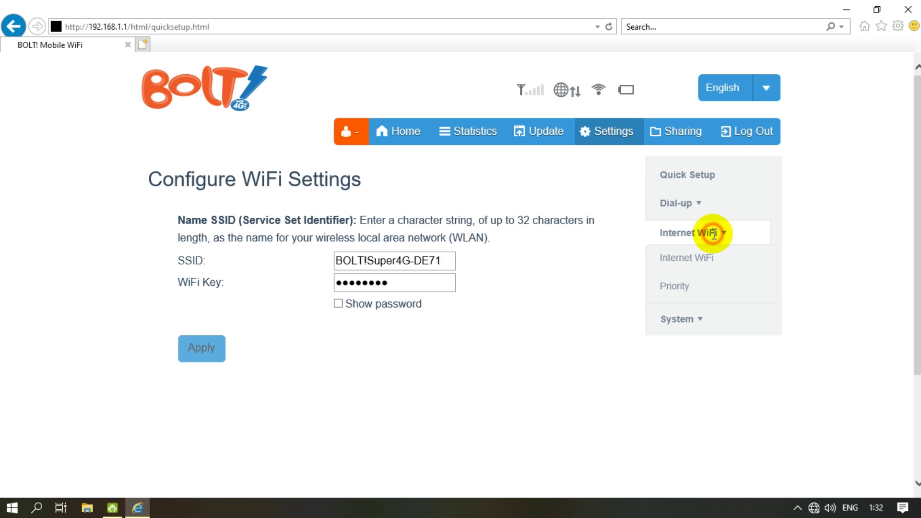
left_click(696, 257)
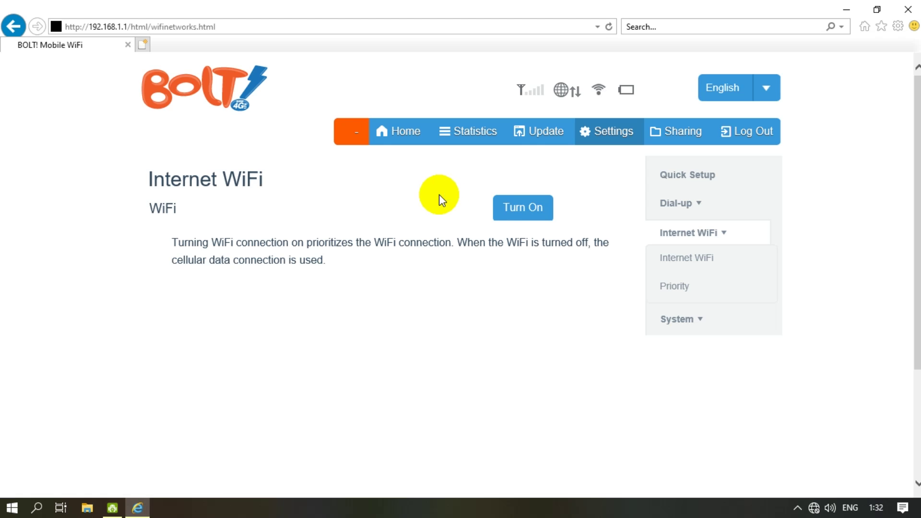
- Turn on Internet WiFi and browse the scanned list of six secured networks
left_click(510, 206)
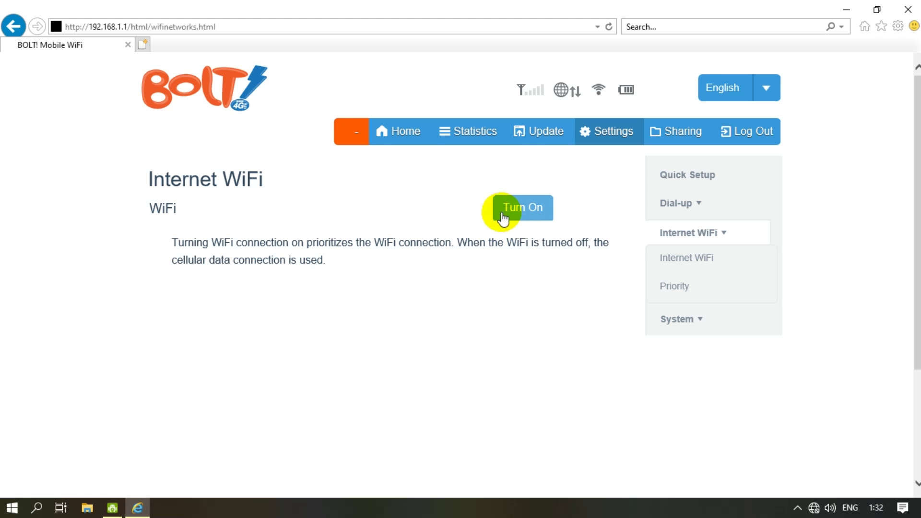
left_click(526, 207)
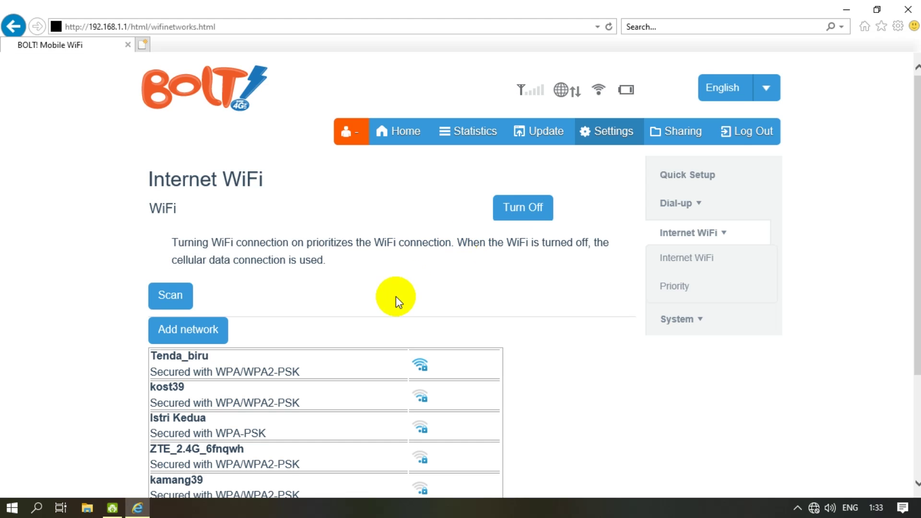
scroll(396, 298, "down", 2)
scroll(396, 296, "down", 3)
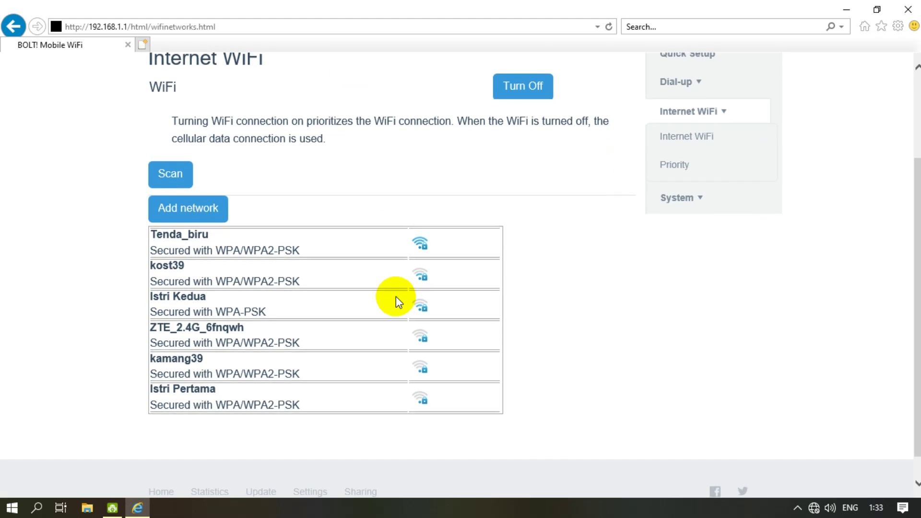
scroll(396, 295, "up", 2)
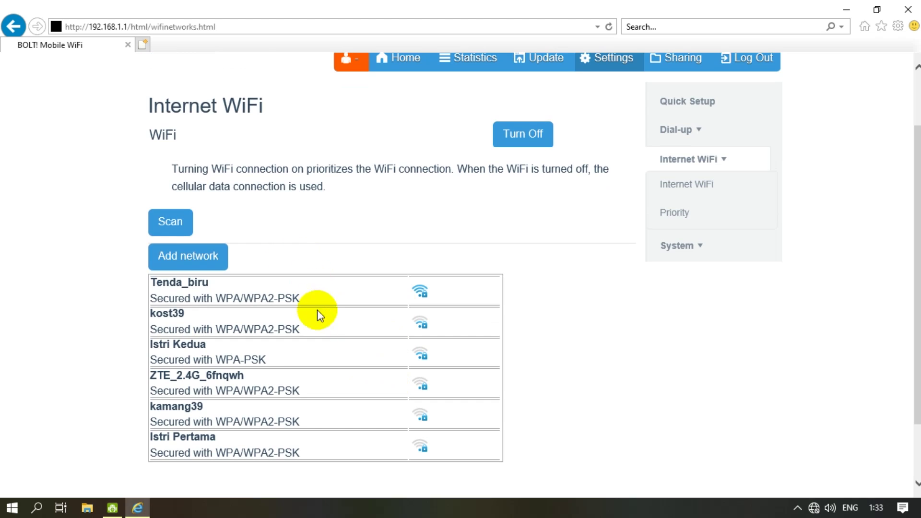
left_click(227, 257)
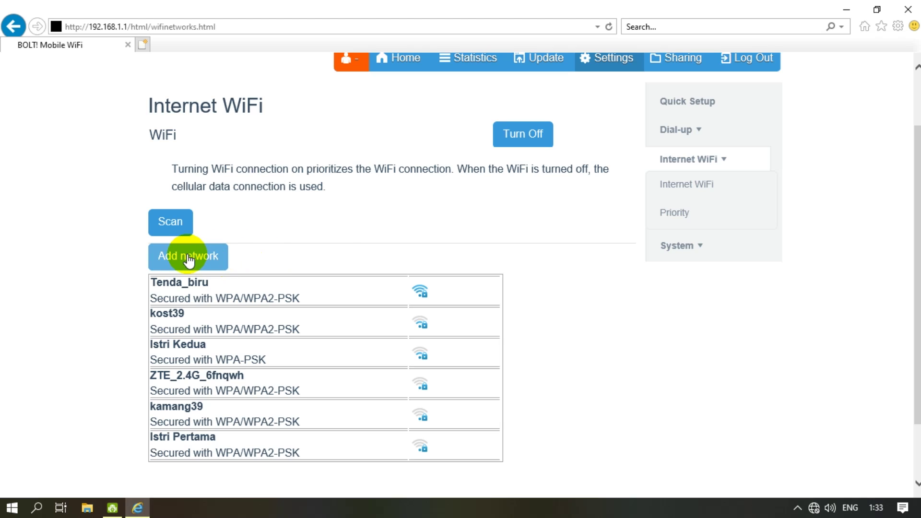
- Inspect the Add network form's name and security types, then cancel it
left_click(188, 260)
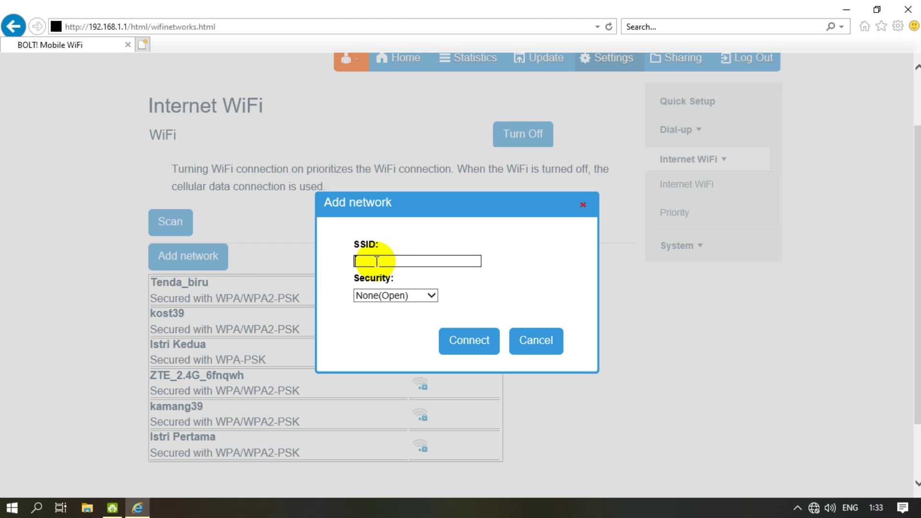
left_click(421, 296)
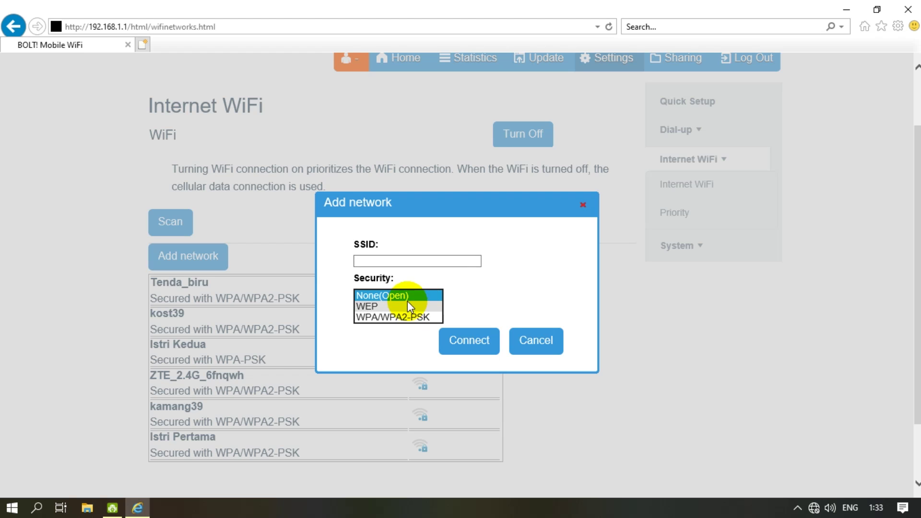
left_click(535, 342)
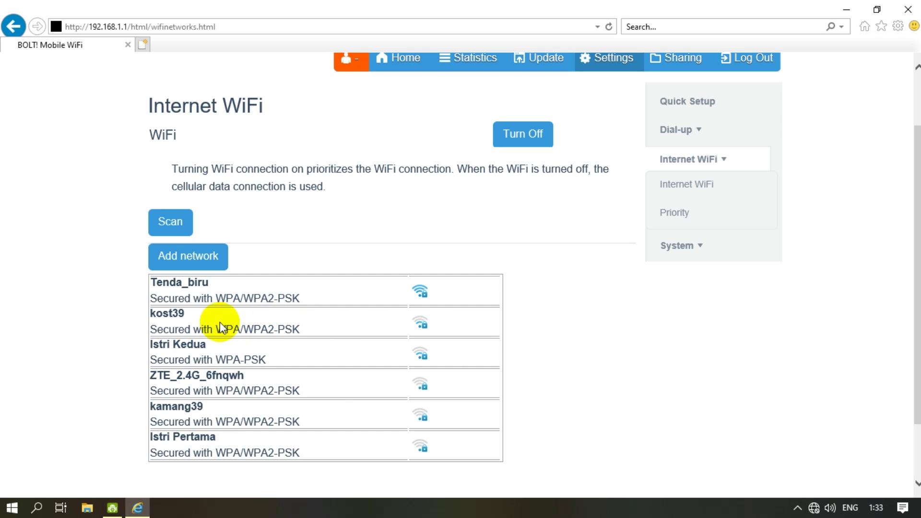
- Join the kost39 network with its password so it shows Connecting…
left_click(219, 321)
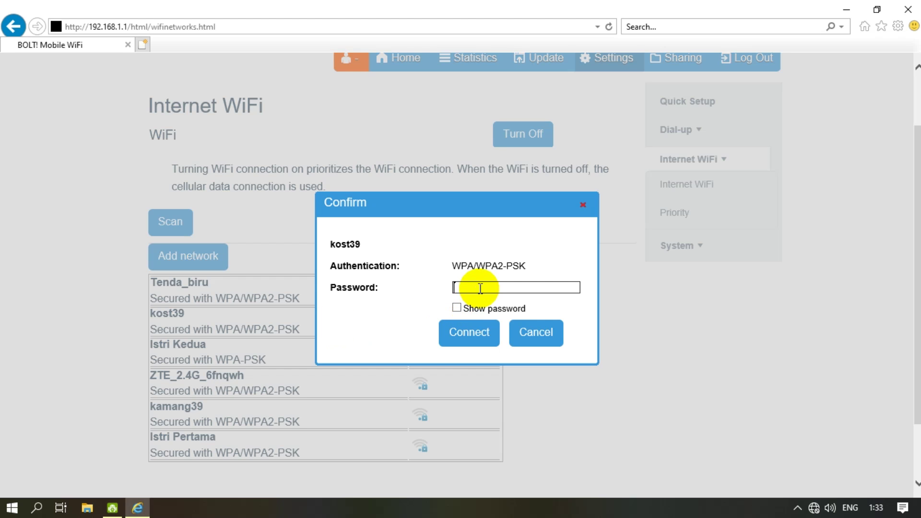
type("•••••••••")
left_click(469, 333)
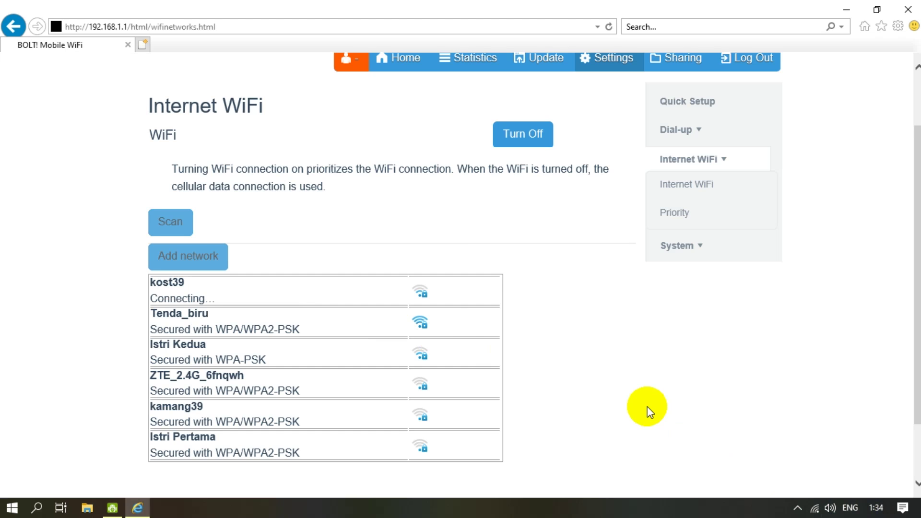
scroll(648, 411, "down", 1)
scroll(649, 411, "up", 1)
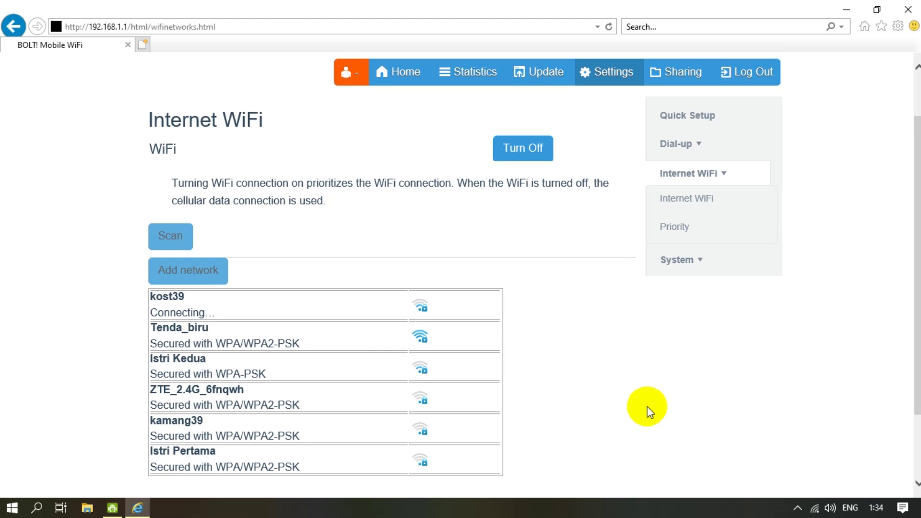
scroll(646, 407, "down", 1)
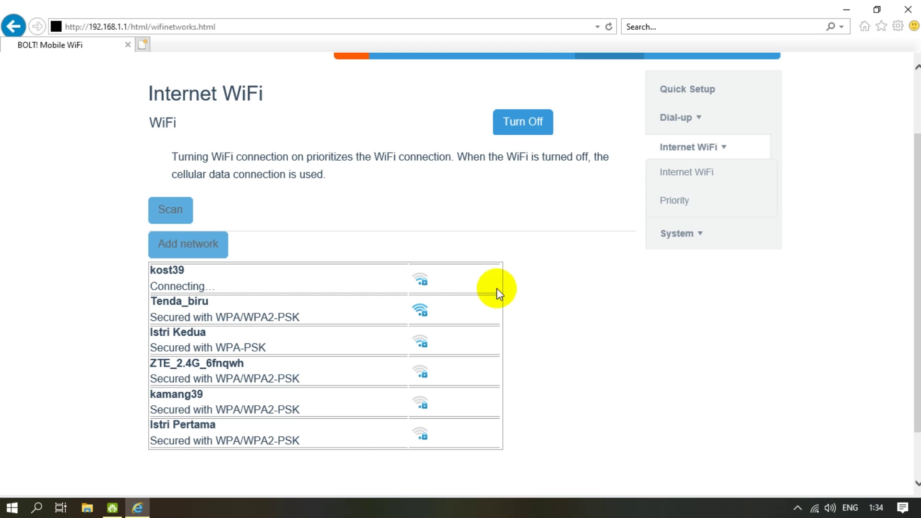
scroll(571, 289, "down", 1)
scroll(571, 289, "up", 3)
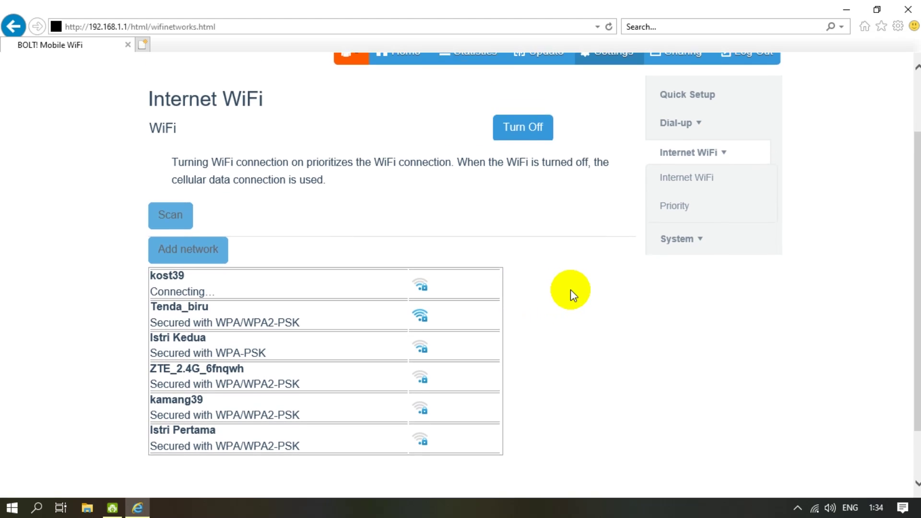
scroll(571, 290, "up", 1)
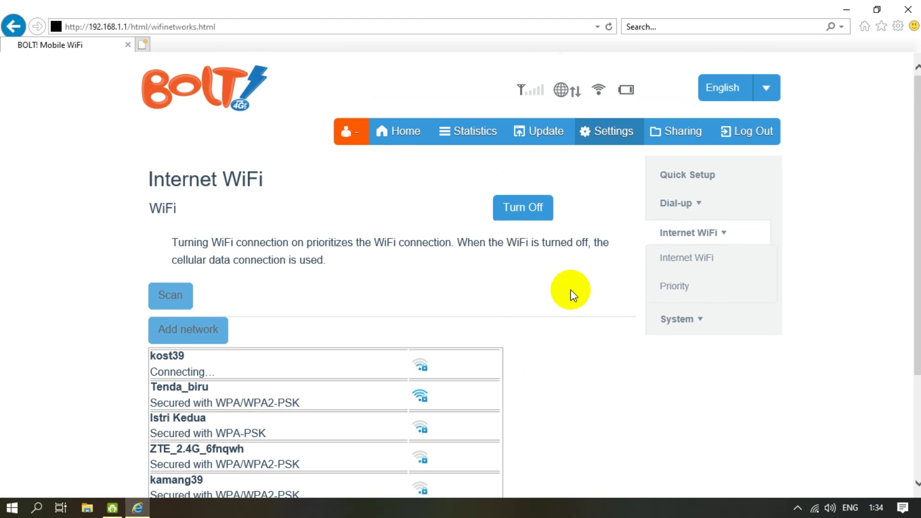
scroll(571, 290, "down", 1)
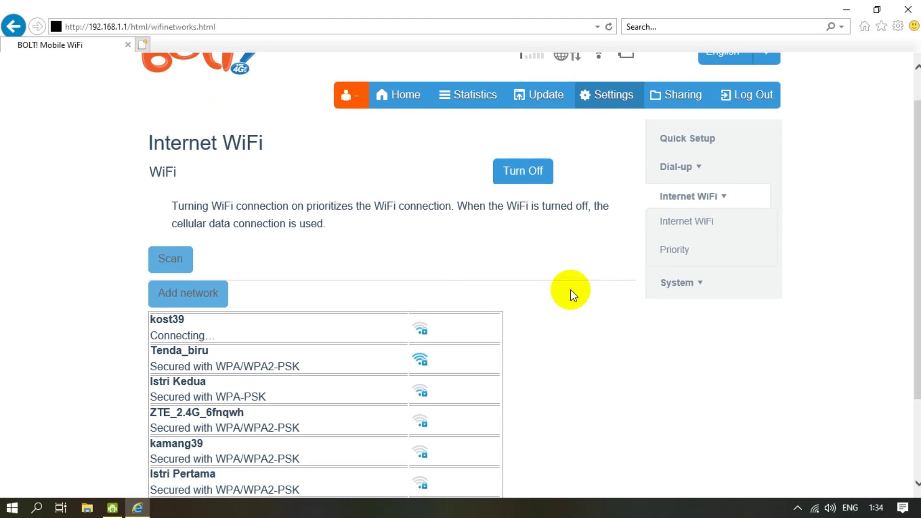
scroll(571, 289, "up", 1)
scroll(571, 290, "down", 3)
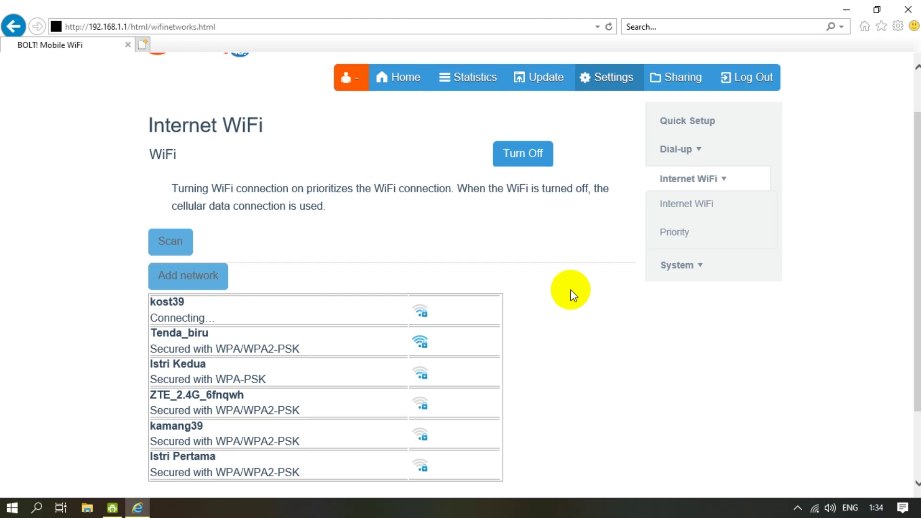
scroll(571, 290, "up", 3)
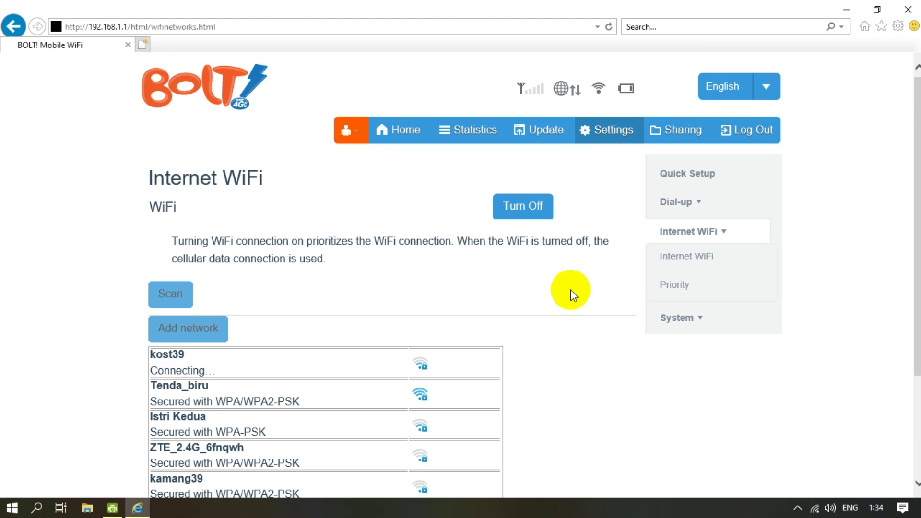
- Check the PC's Windows Wi-Fi network list, then close it to return to the router page
left_click(816, 508)
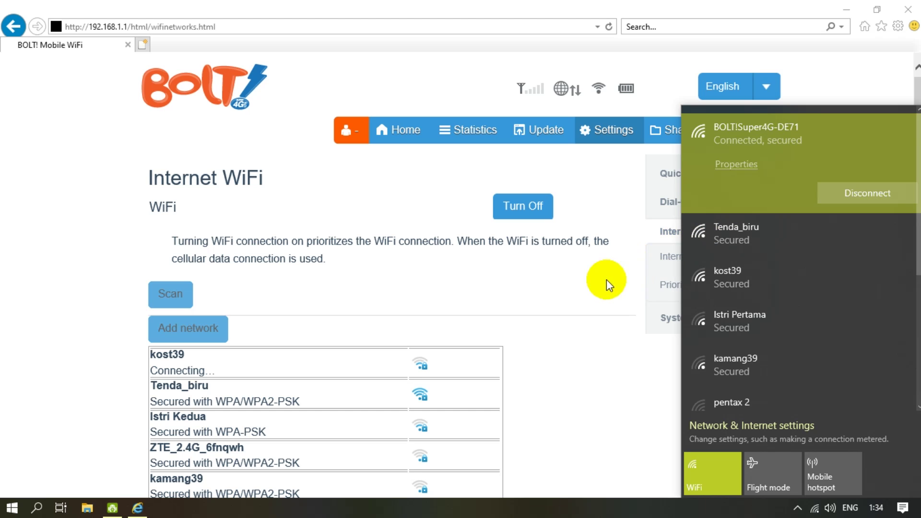
left_click(580, 329)
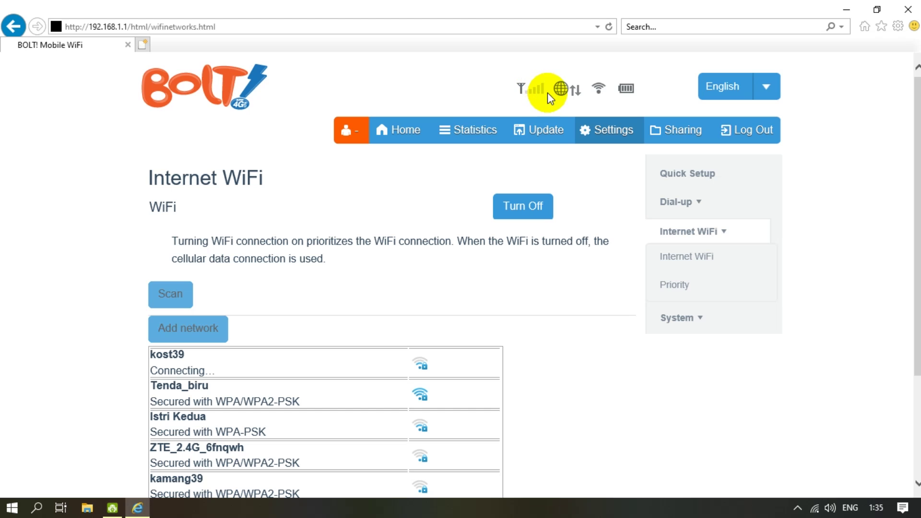
mouse_move(562, 93)
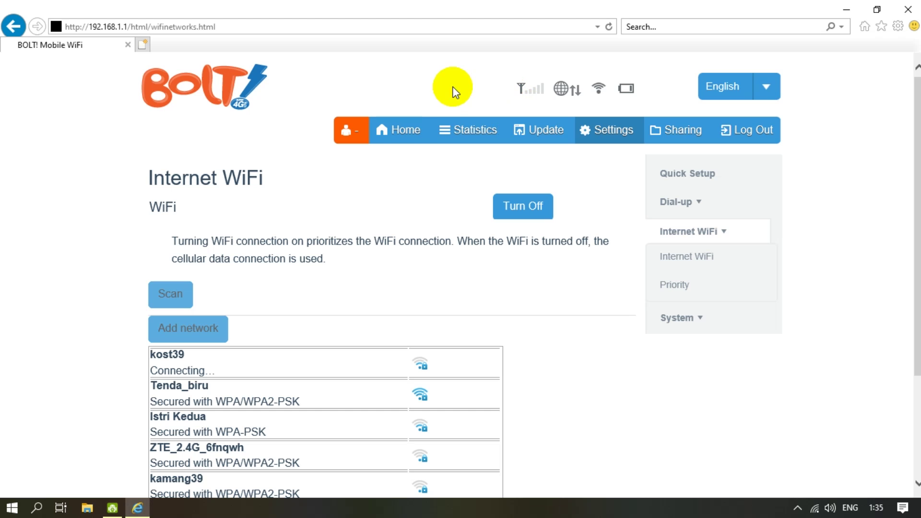
left_click(329, 363)
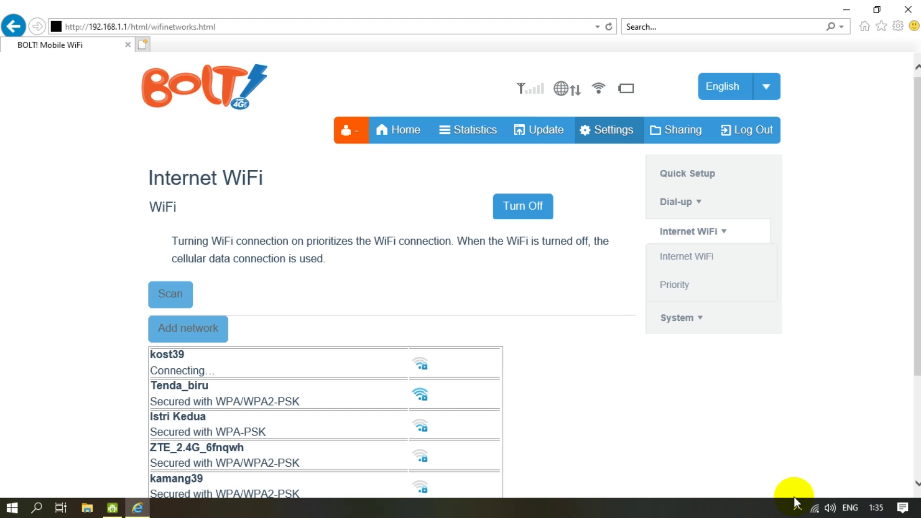
- Disconnect and reconnect the PC to BOLT!Super4G-DE71, then close the network flyout
left_click(815, 508)
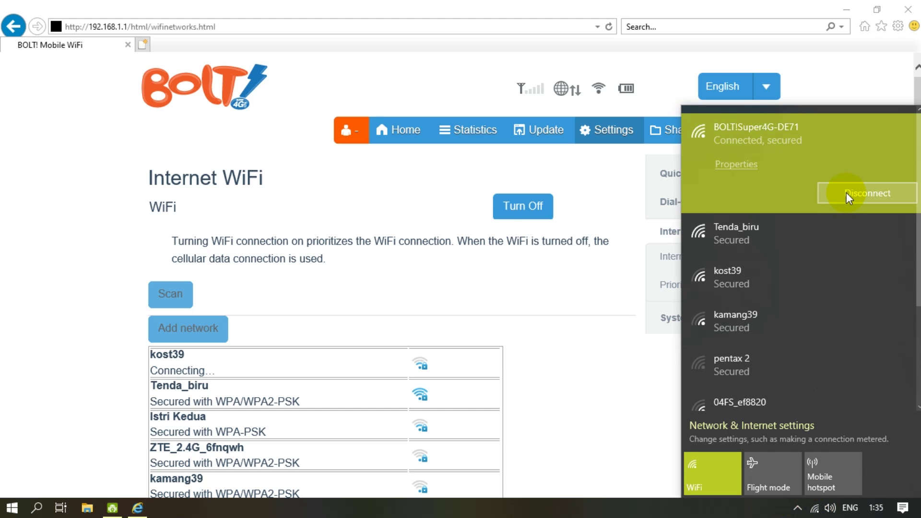
left_click(845, 194)
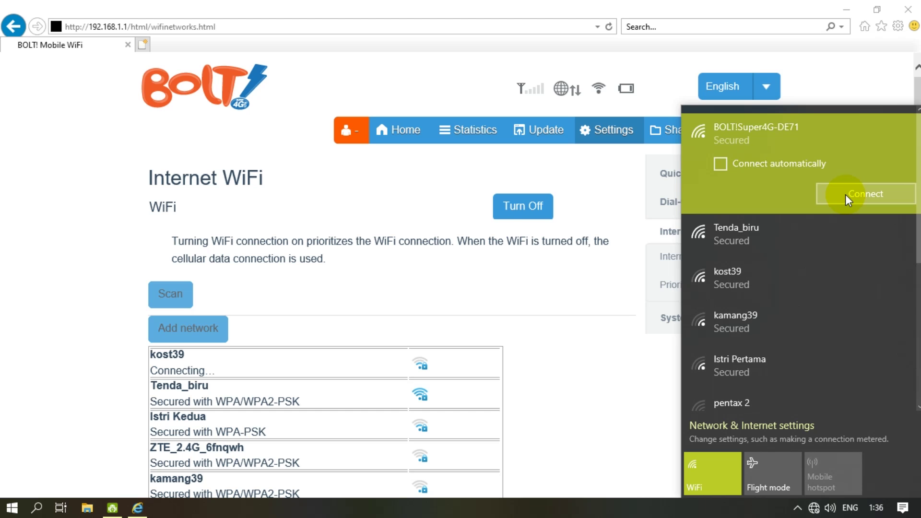
left_click(845, 195)
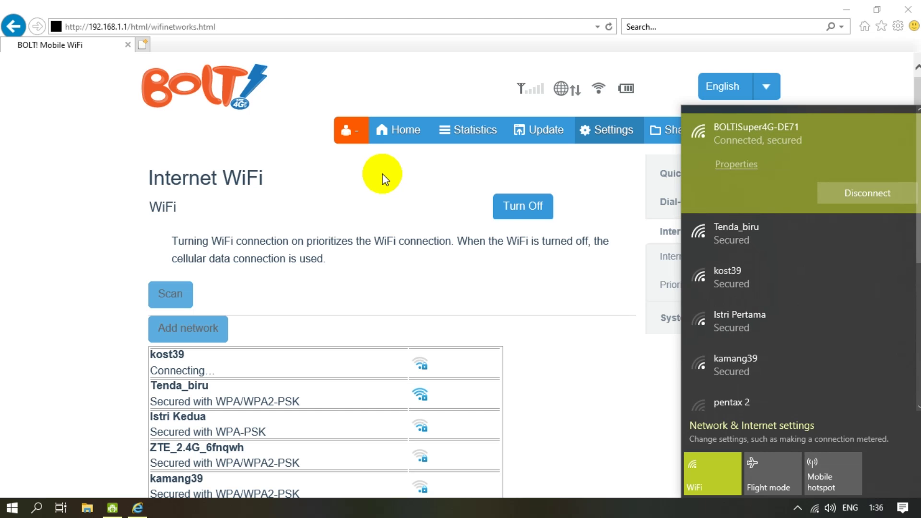
left_click(317, 102)
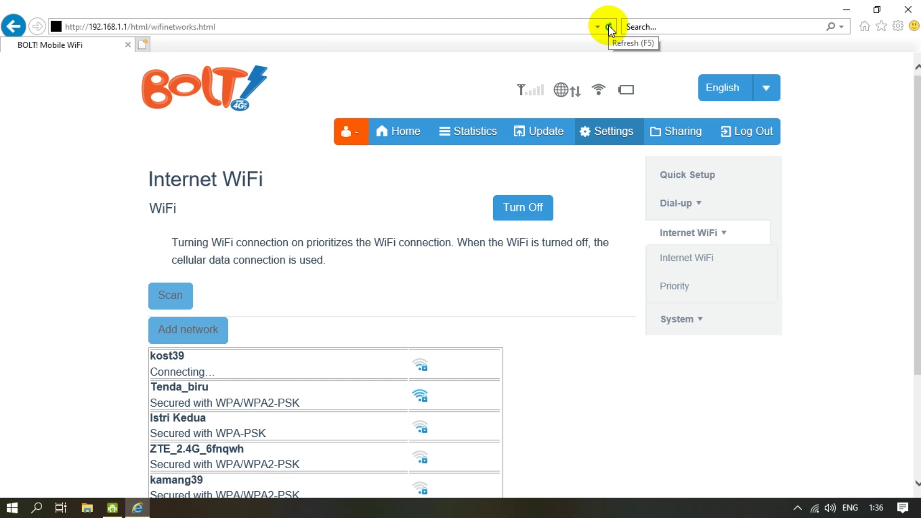
- Reload the router's Internet WiFi networks page
left_click(608, 24)
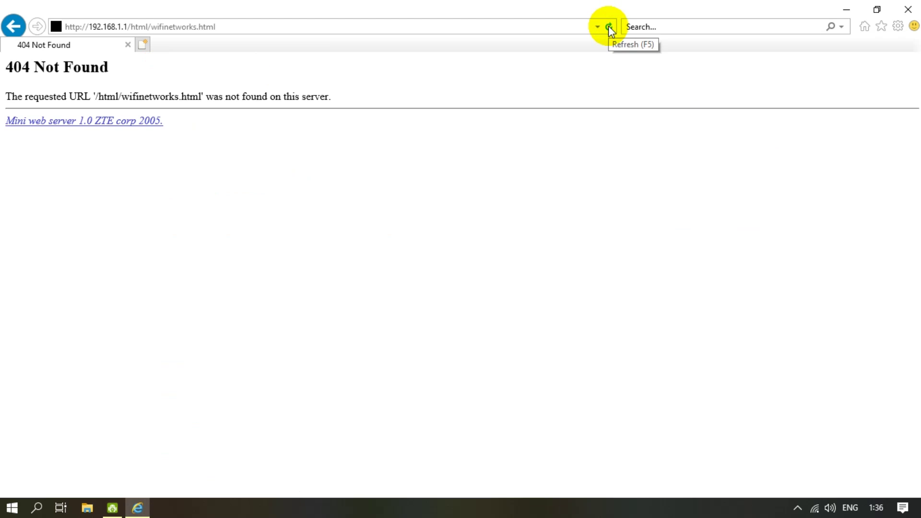
left_click(424, 30)
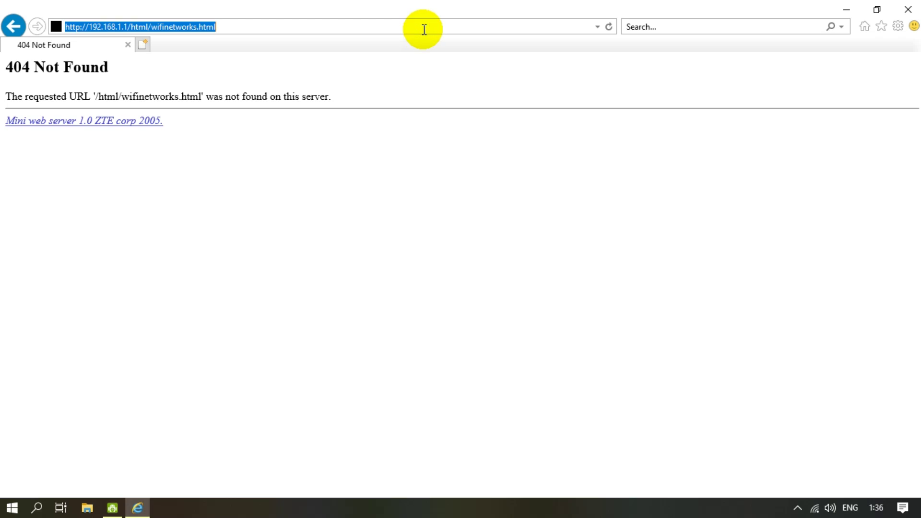
left_click(424, 30)
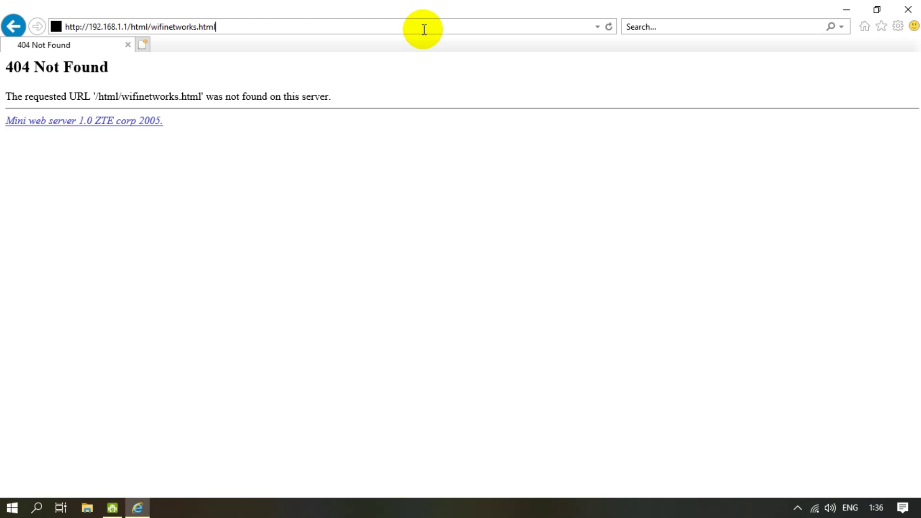
key("Return")
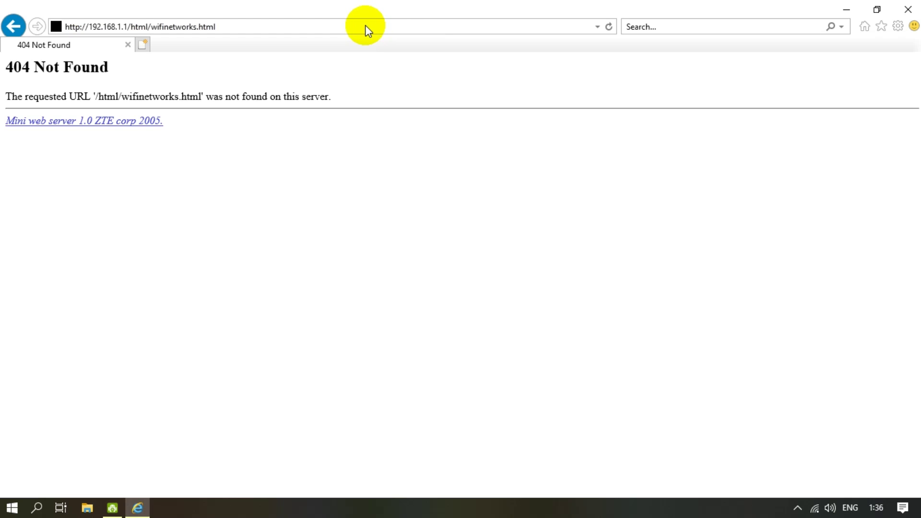
left_click(365, 25)
left_click(366, 26)
key("BackSpace")
key("BackSpace")
key("BackSpace")
key("BackSpace")
key("BackSpace")
key("BackSpace")
key("BackSpace")
key("BackSpace")
key("BackSpace")
key("BackSpace")
key("BackSpace")
key("BackSpace")
key("BackSpace")
key("BackSpace")
key("BackSpace")
key("BackSpace")
key("BackSpace")
key("BackSpace")
key("BackSpace")
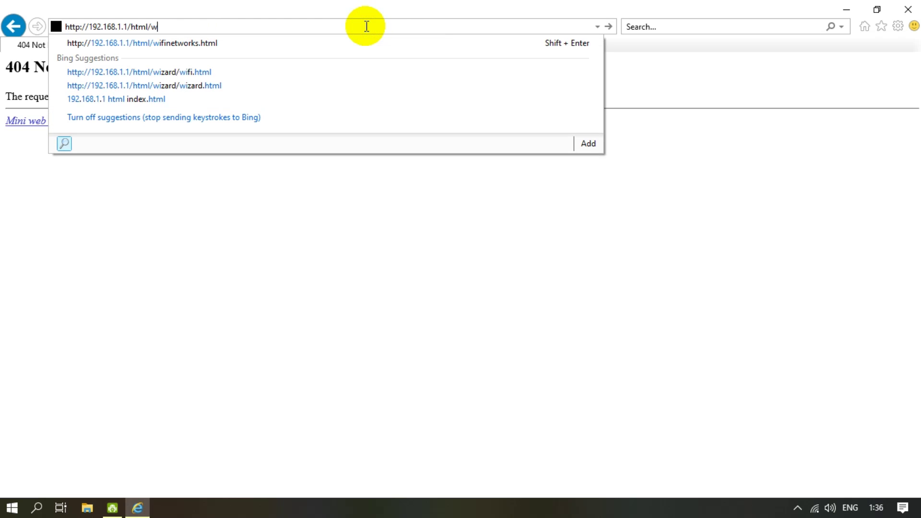
key("BackSpace")
key("BackSpace")
key("BackSpace")
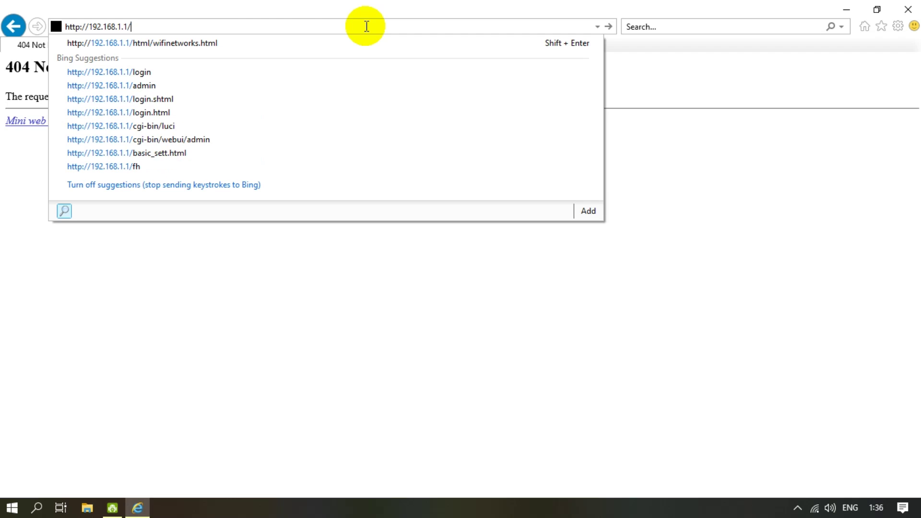
key("Return")
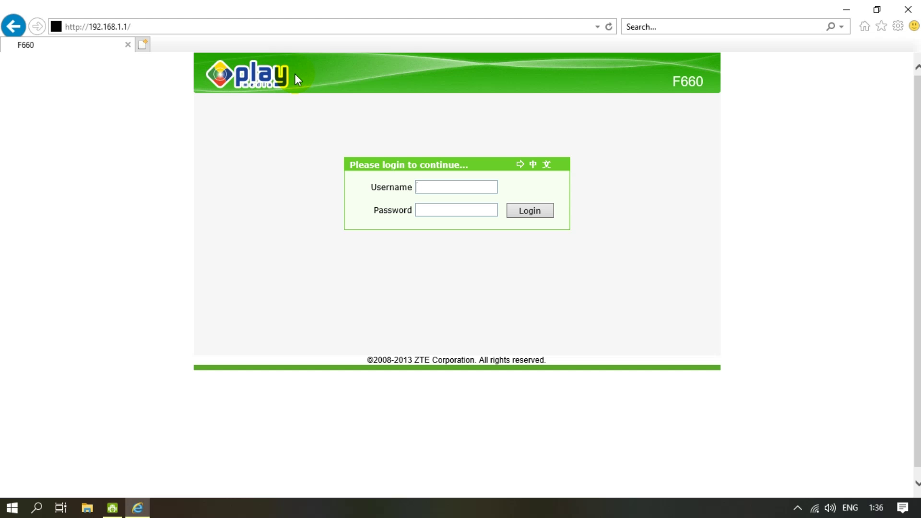
left_click_drag(365, 9, 495, 28)
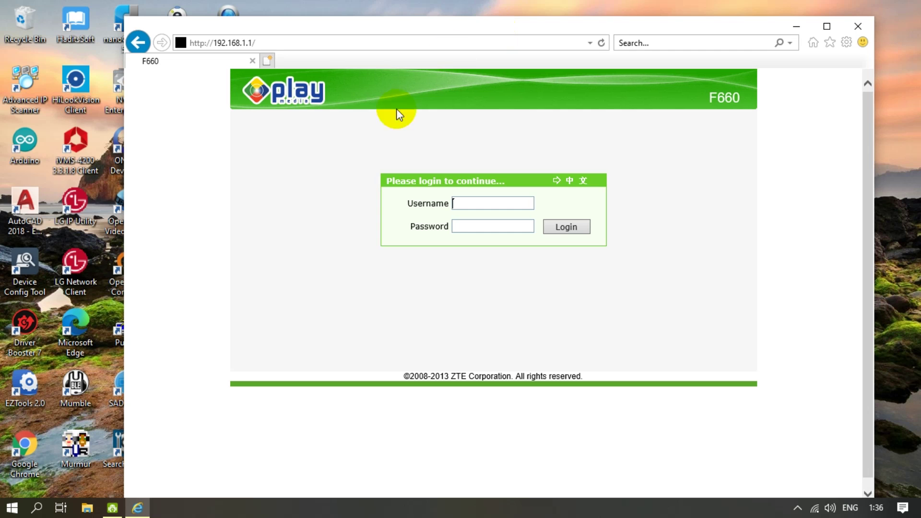
- Launch Command Prompt via Start search for cmd and run ipconfig
left_click(12, 508)
left_click(11, 511)
type("c,d")
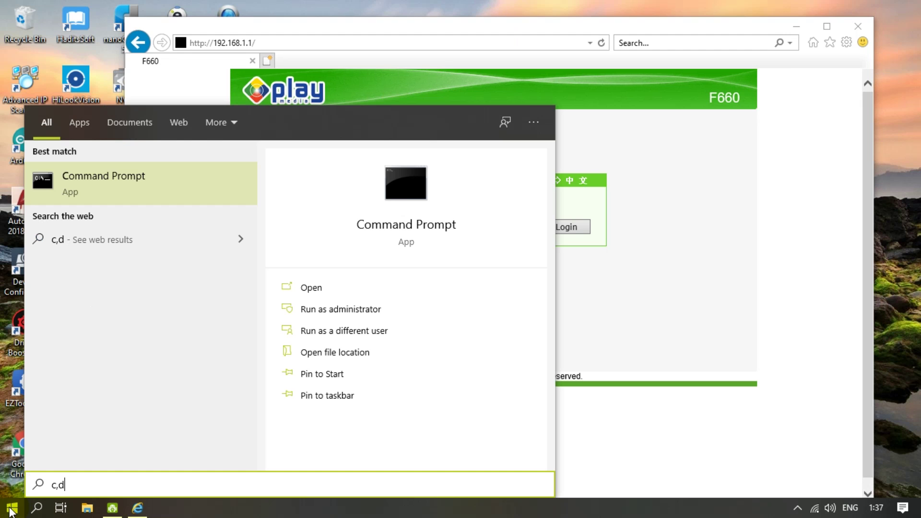
key("Return")
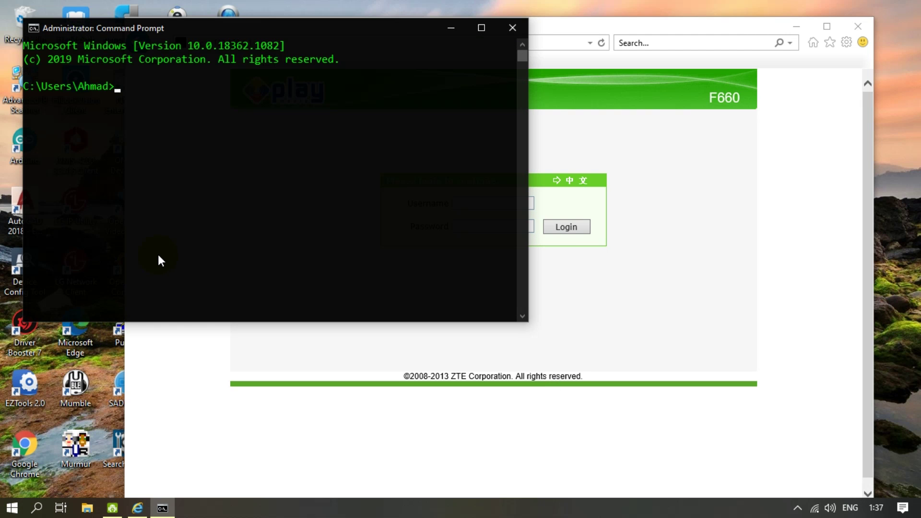
type("ipconfig")
key("Return")
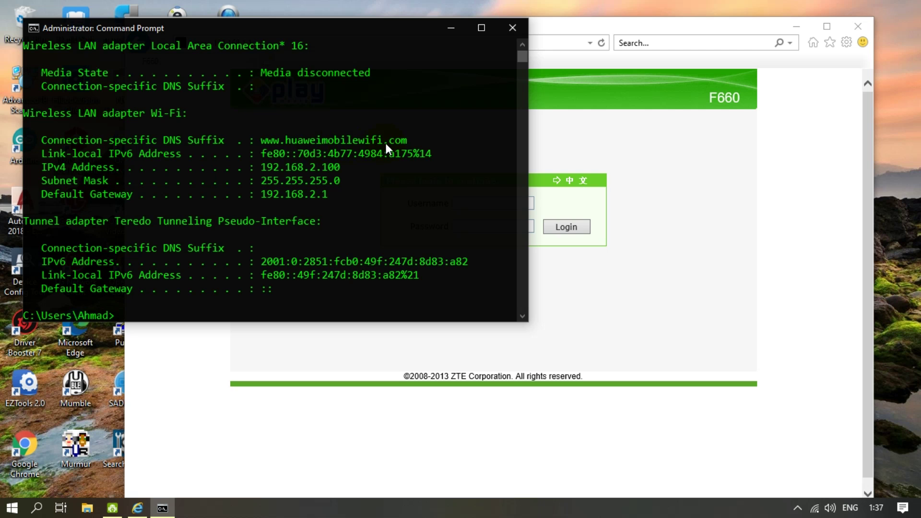
- Minimize Command Prompt and navigate Internet Explorer to huaweimobilewifi.com
left_click(450, 27)
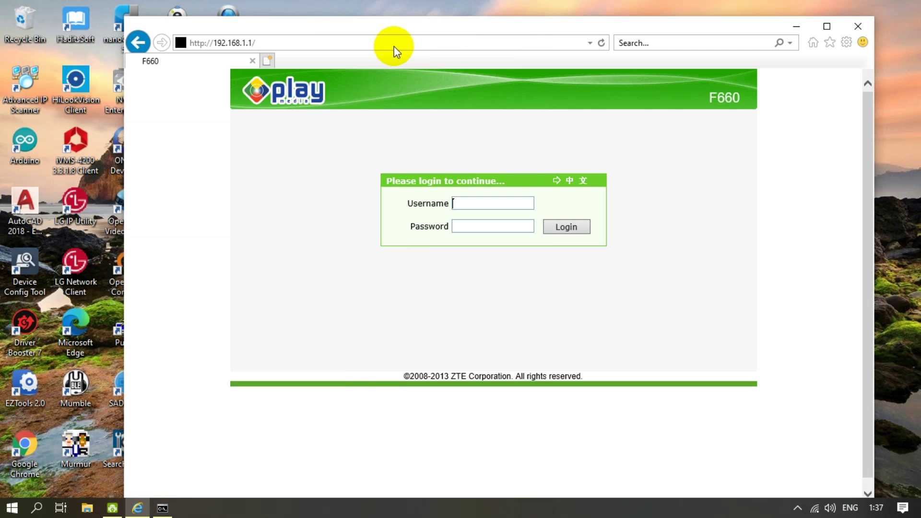
left_click(341, 43)
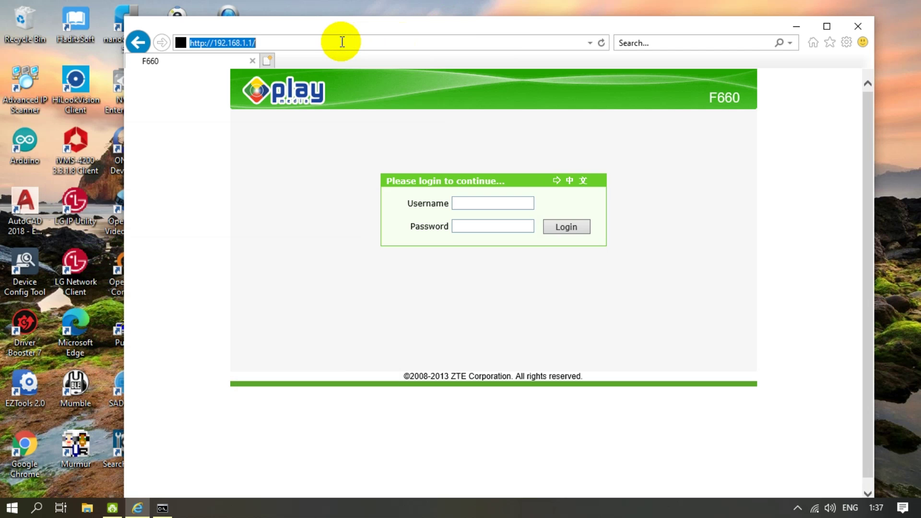
type("huawe")
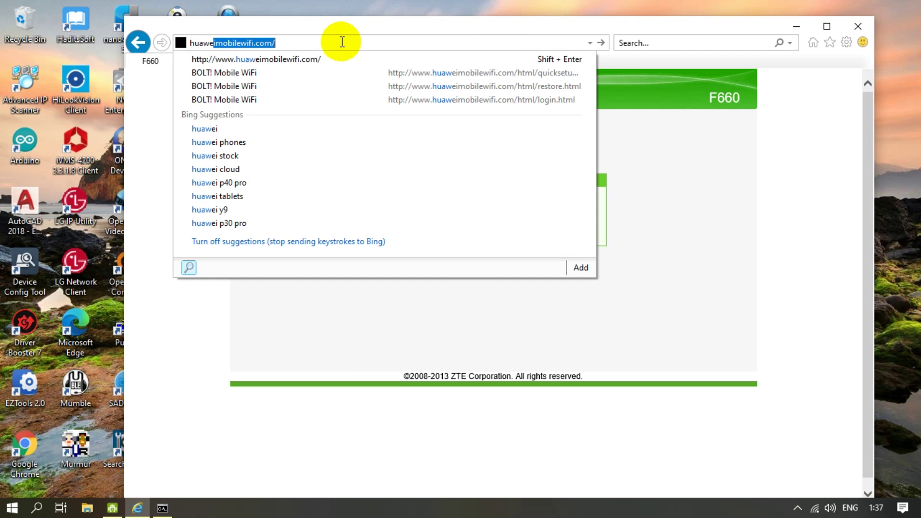
left_click(330, 61)
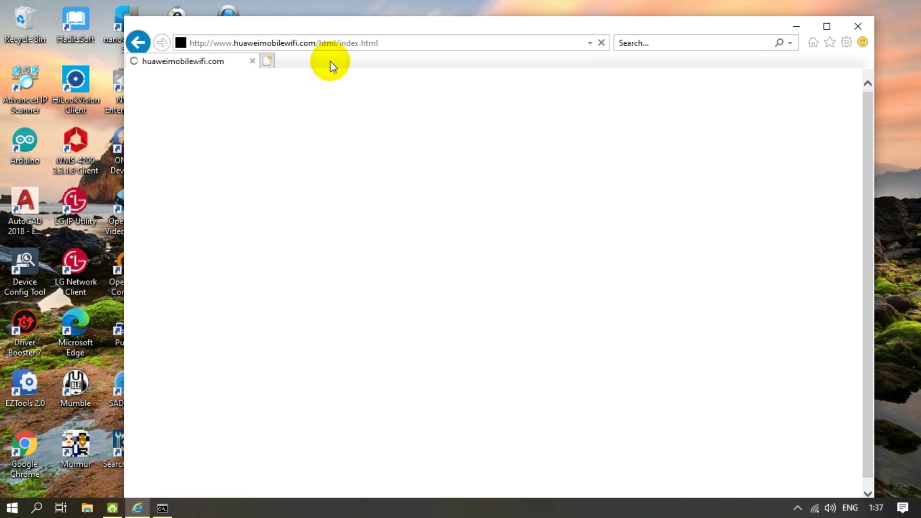